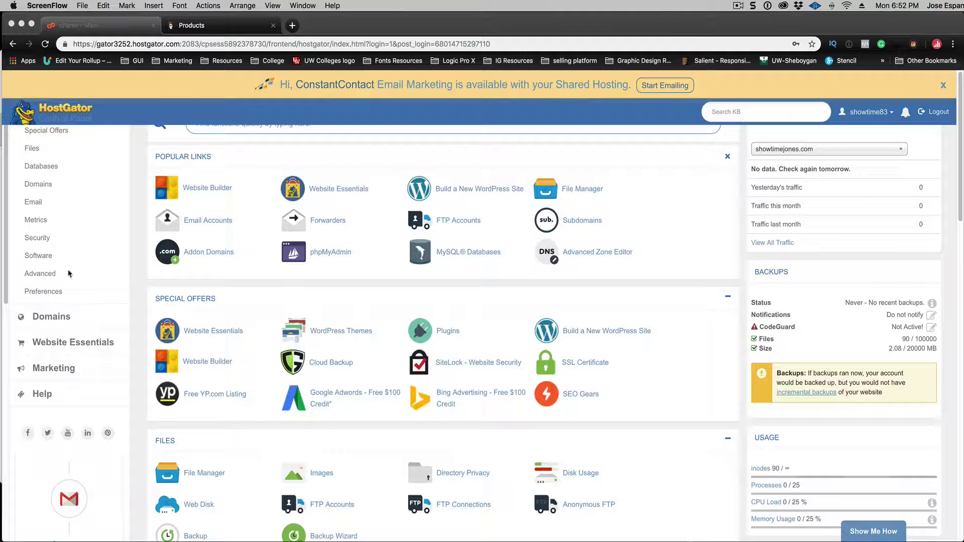
- Bring up GoDaddy's My Products page and select the showtimejones.com domain name
scroll(298, 324, "down", 5)
scroll(298, 324, "down", 2)
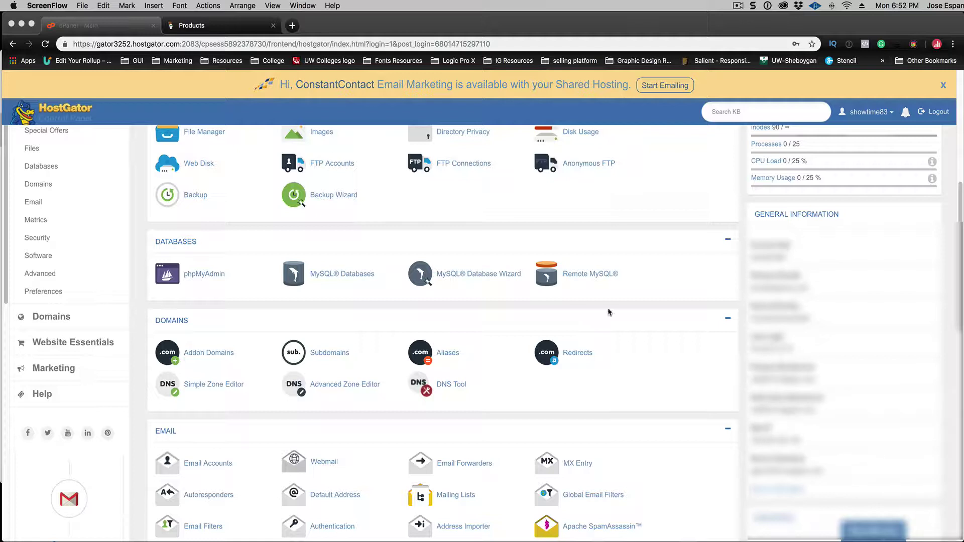
left_click(221, 28)
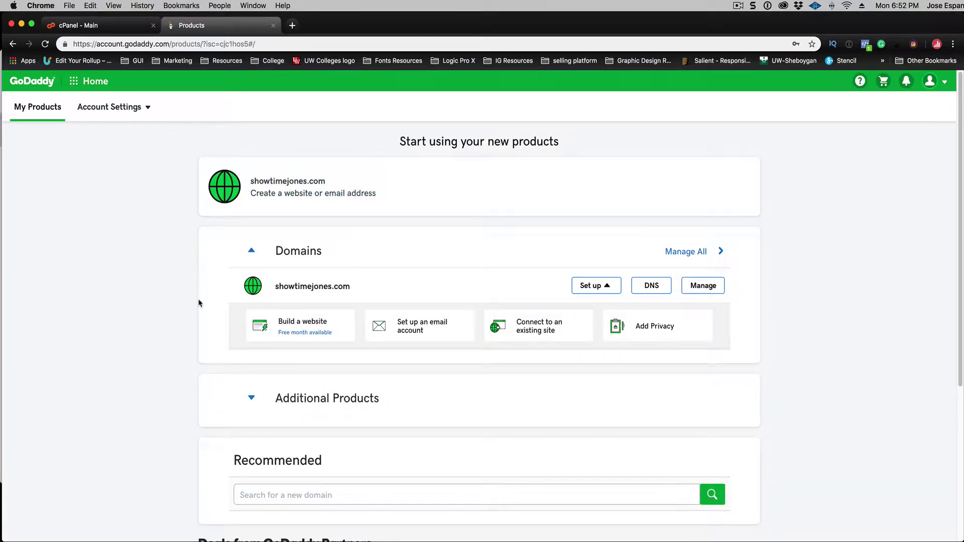
scroll(196, 307, "down", 5)
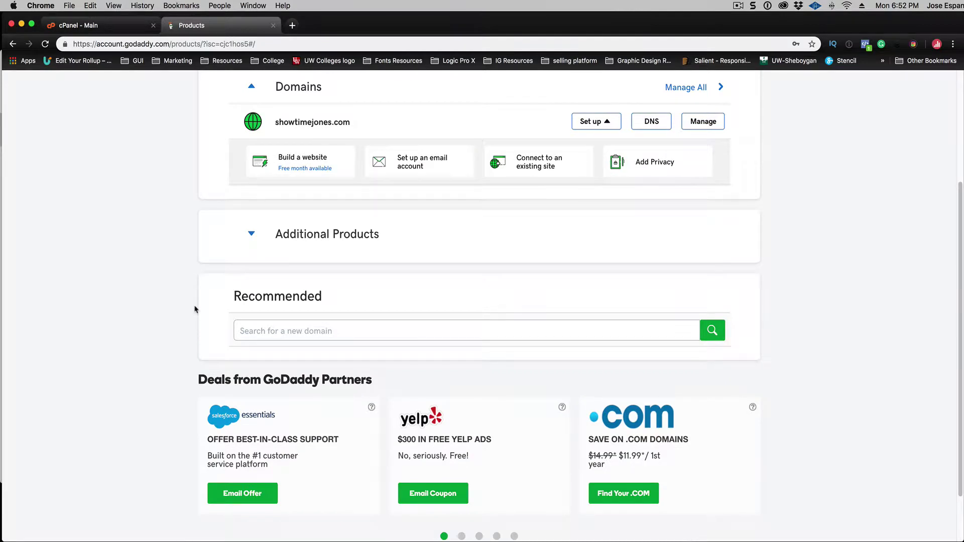
scroll(197, 310, "up", 4)
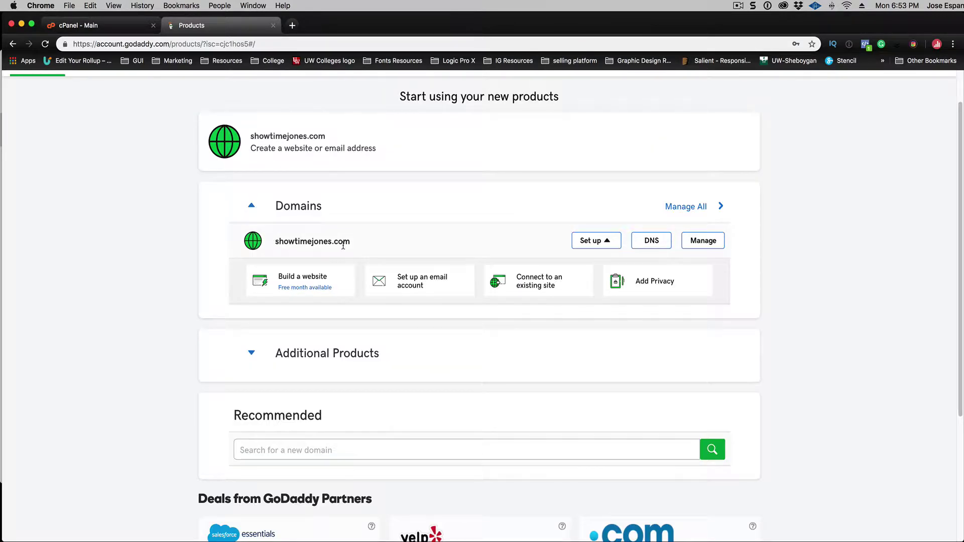
left_click(81, 25)
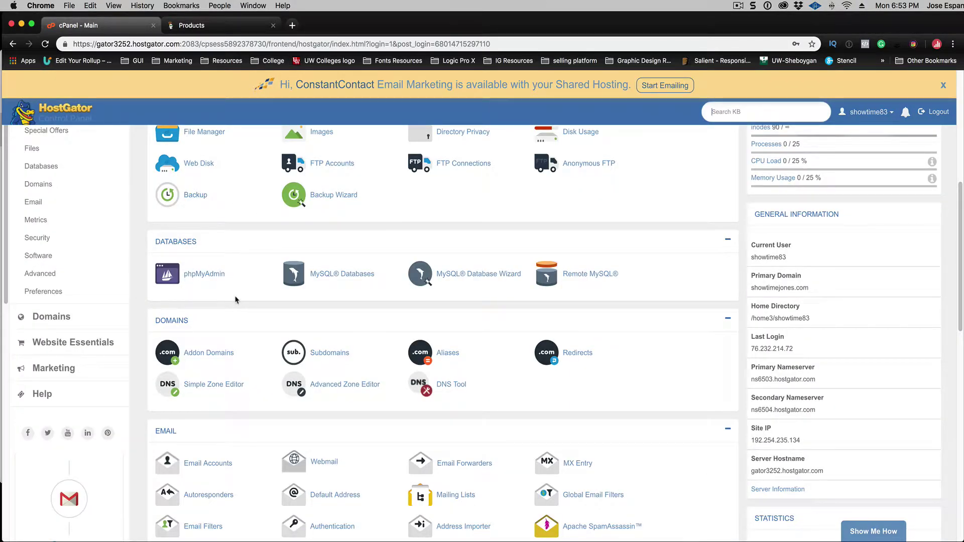
left_click(239, 30)
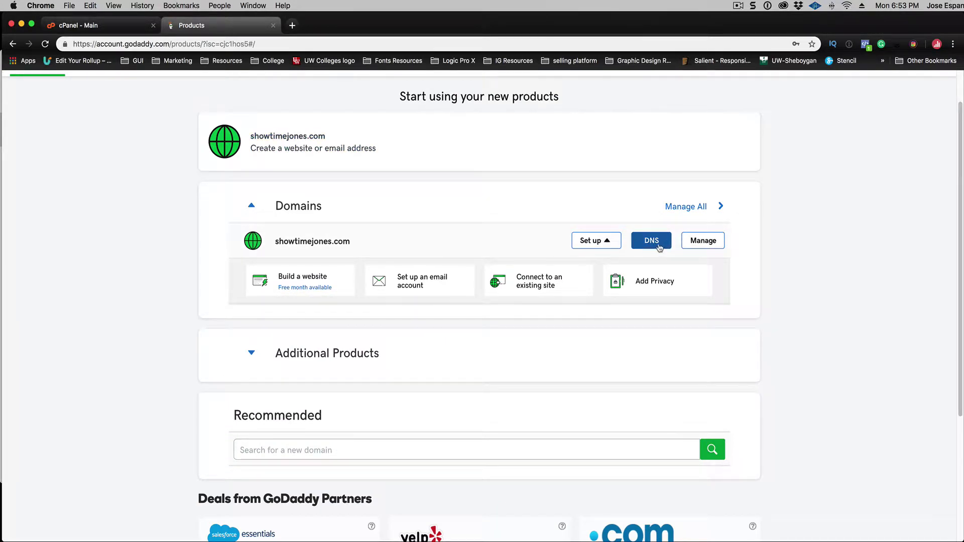
scroll(650, 246, "up", 2)
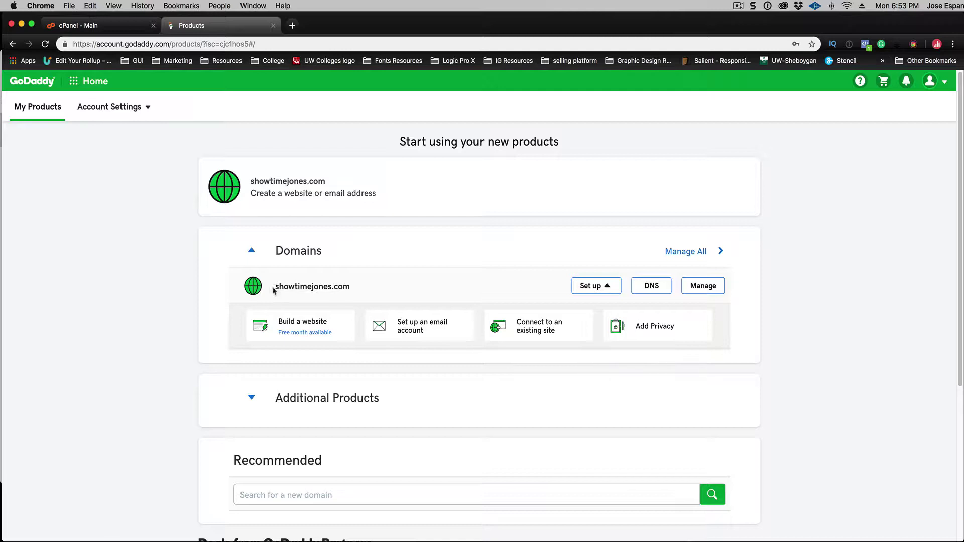
left_click_drag(274, 287, 350, 286)
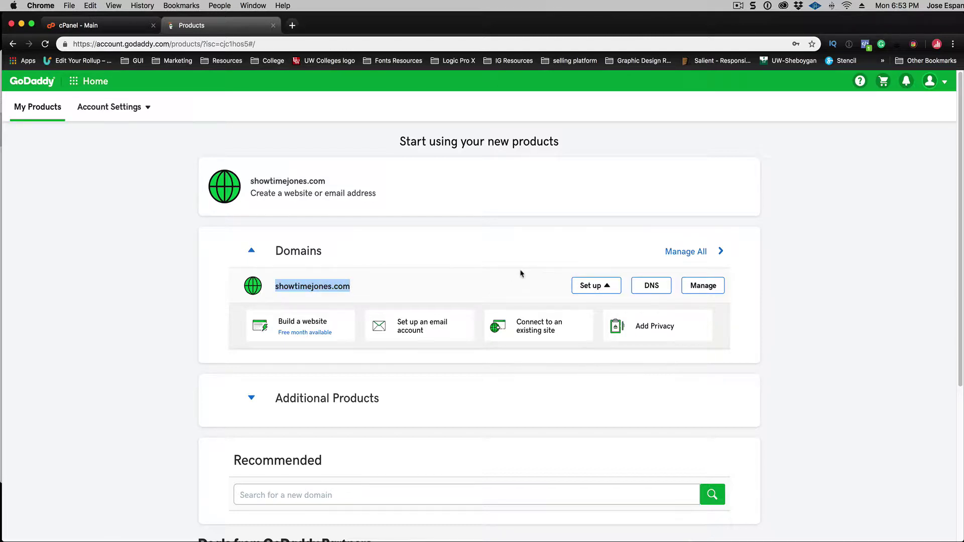
- Open DNS management for showtimejones.com and scroll down to its nameservers
left_click(658, 291)
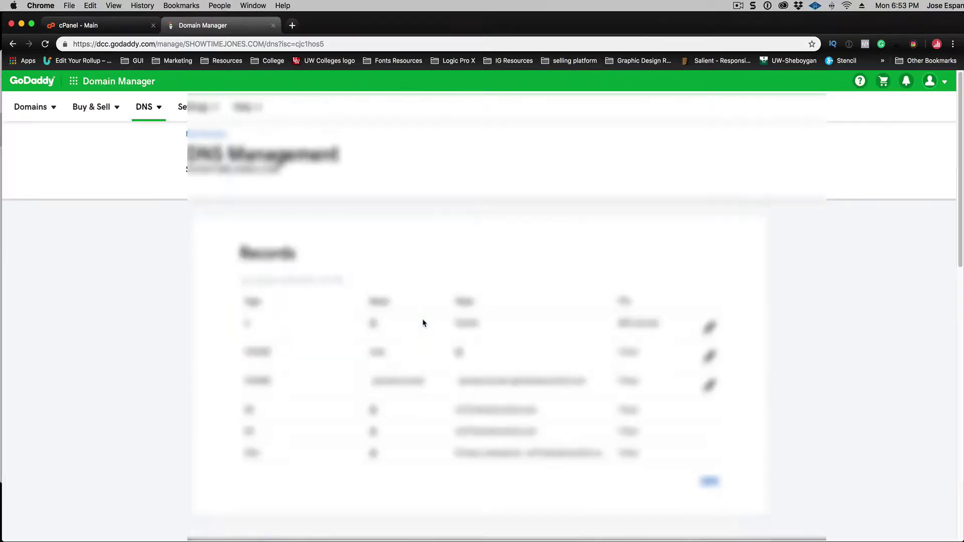
scroll(424, 327, "down", 7)
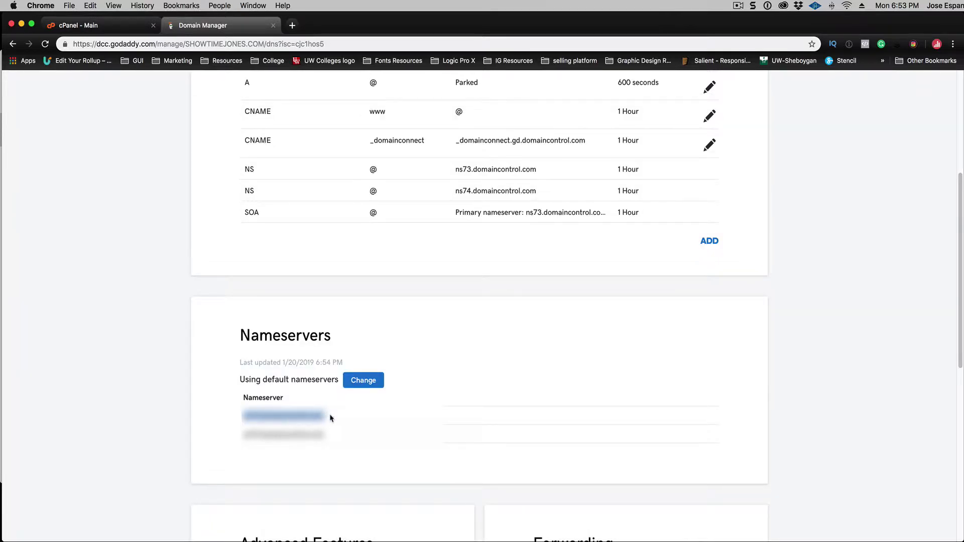
- Switch showtimejones.com to Custom nameservers and focus the first Nameserver field
left_click(367, 384)
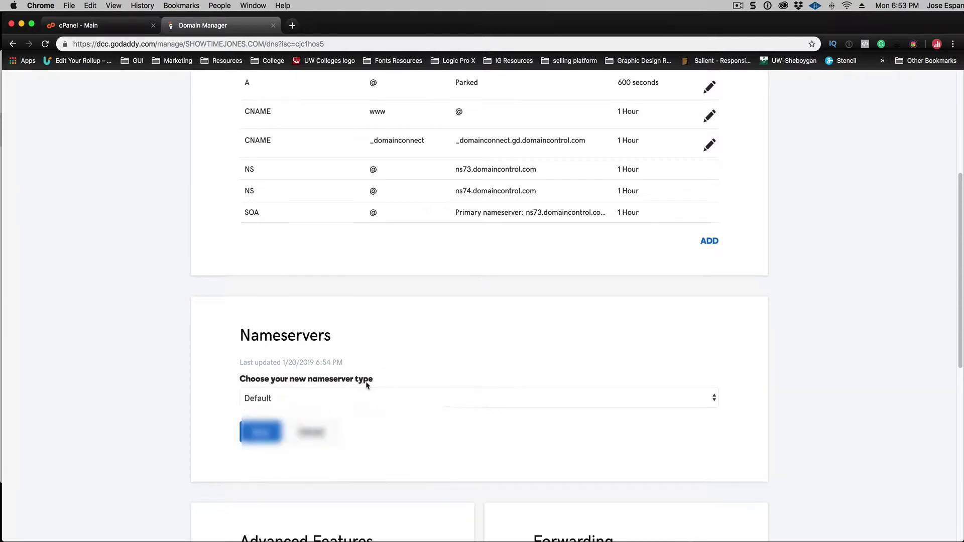
left_click(321, 405)
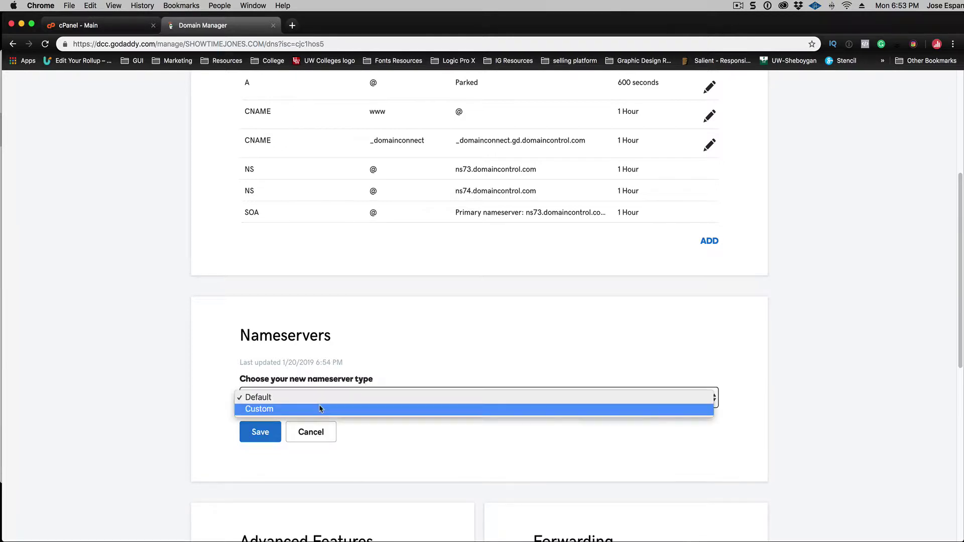
left_click(275, 410)
scroll(275, 411, "down", 5)
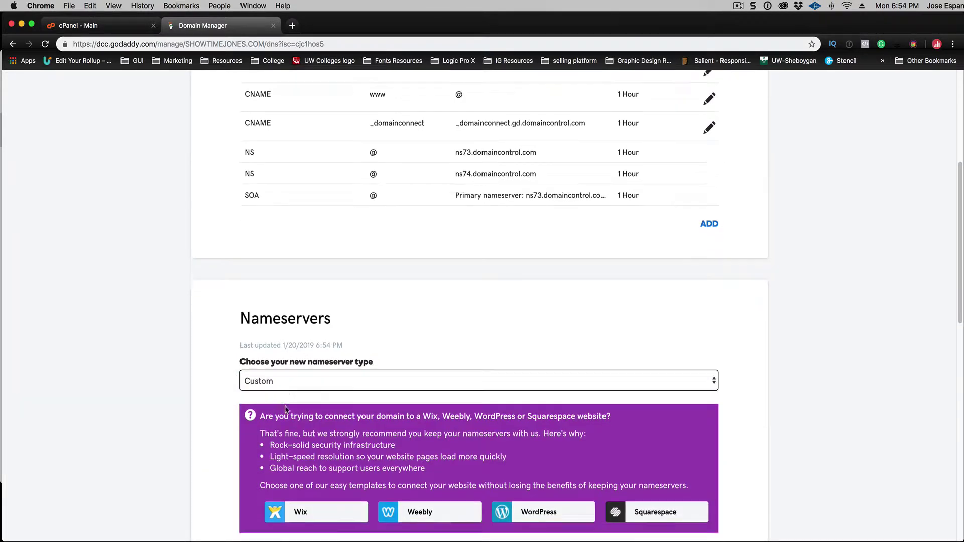
left_click(275, 352)
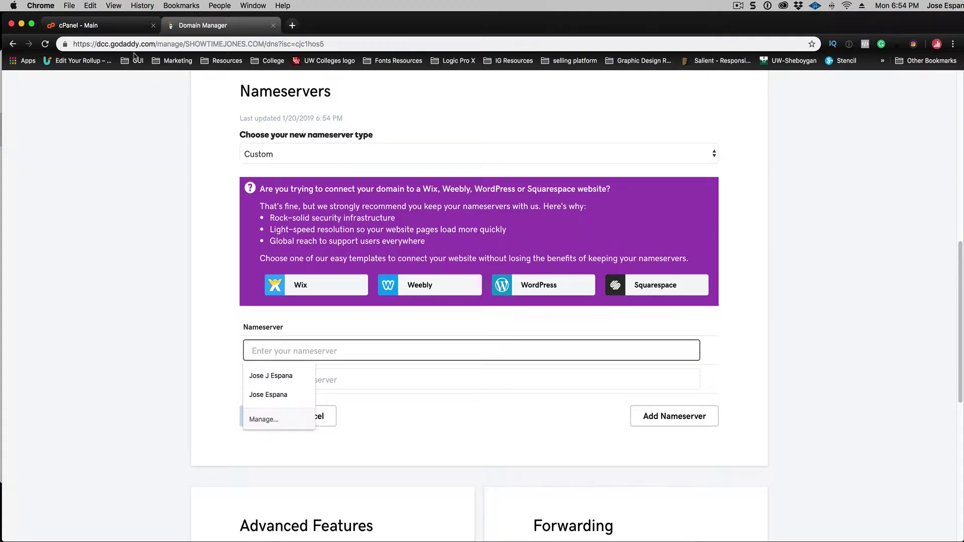
- Paste HostGator's primary nameserver into the first field, then select the secondary nameserver in cPanel
left_click(100, 27)
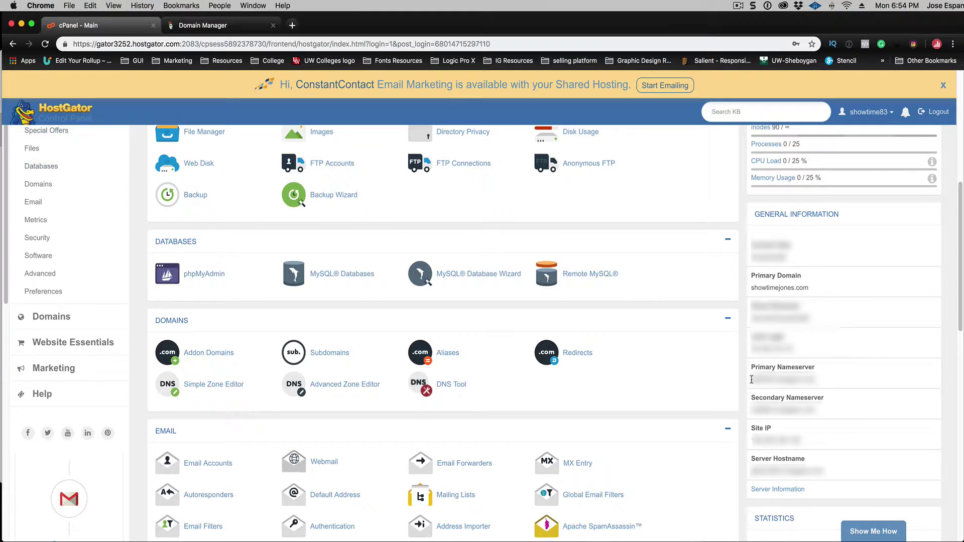
left_click_drag(751, 378, 824, 383)
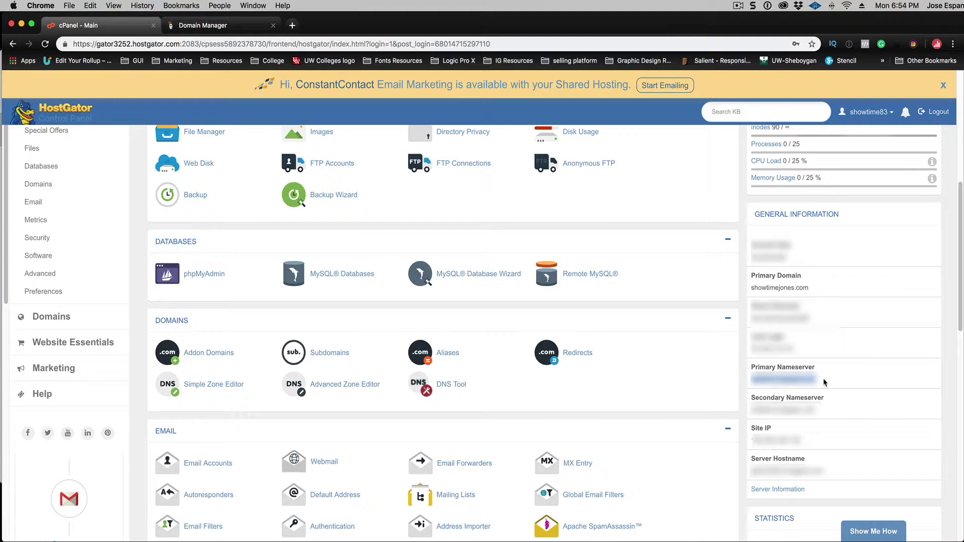
left_click(237, 22)
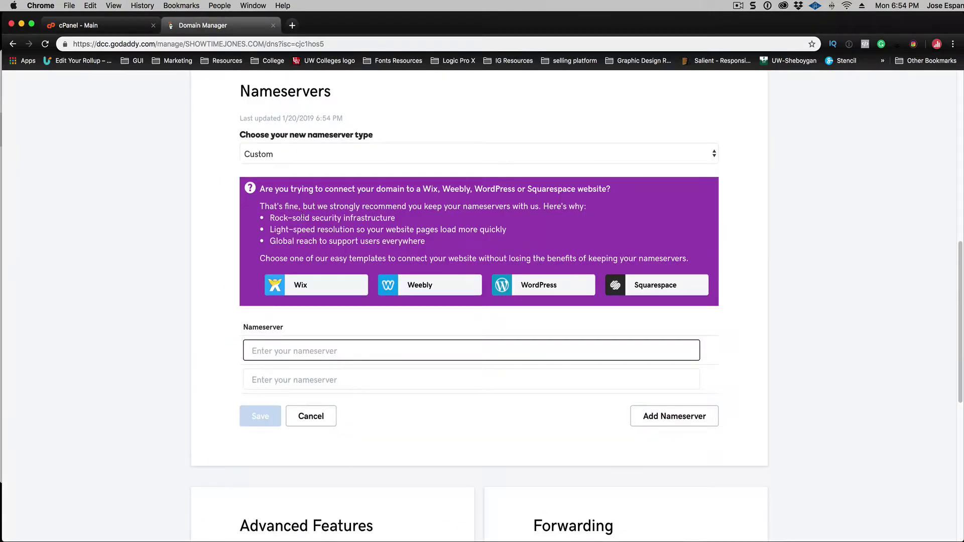
left_click(271, 351)
key("super+v")
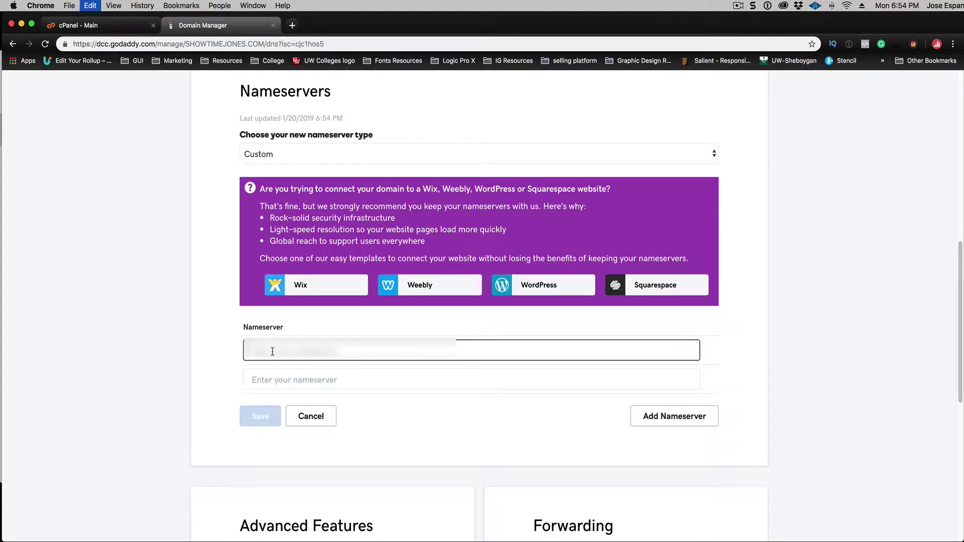
left_click(113, 30)
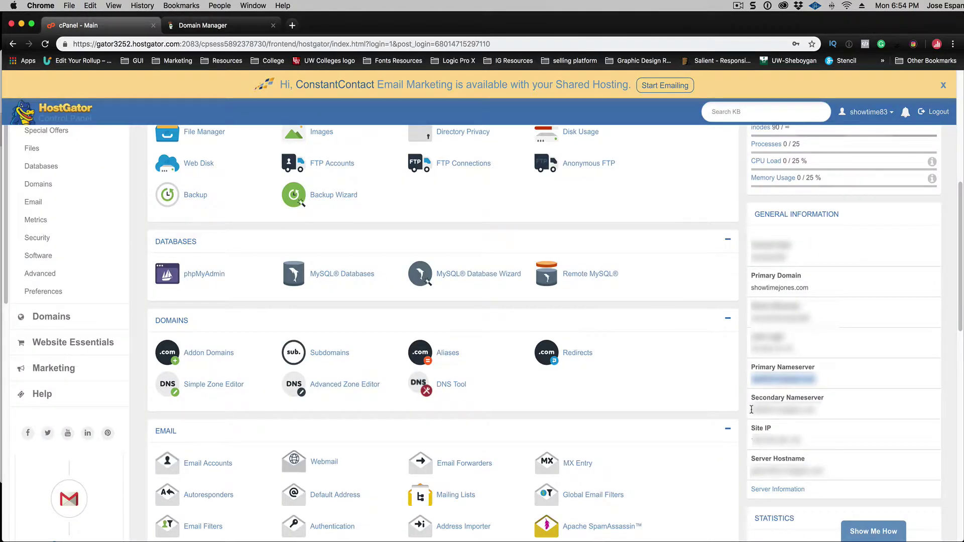
left_click_drag(752, 409, 827, 416)
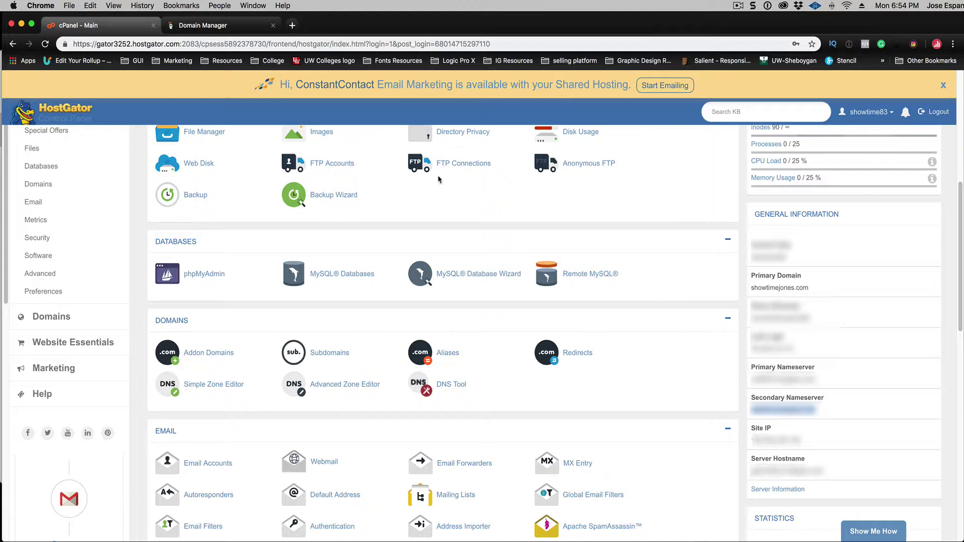
- Scroll cPanel's home page down to the Software section with QuickInstall
left_click(196, 27)
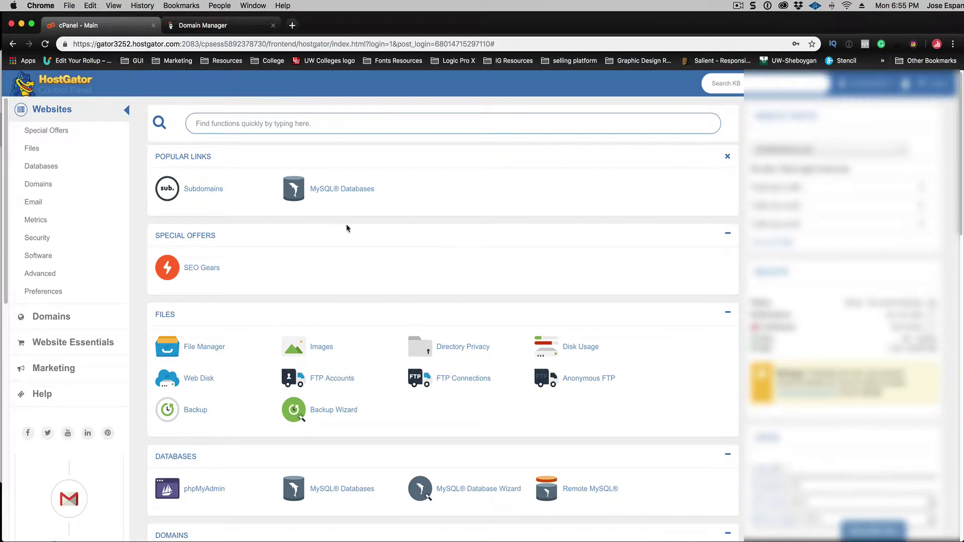
scroll(346, 229, "down", 5)
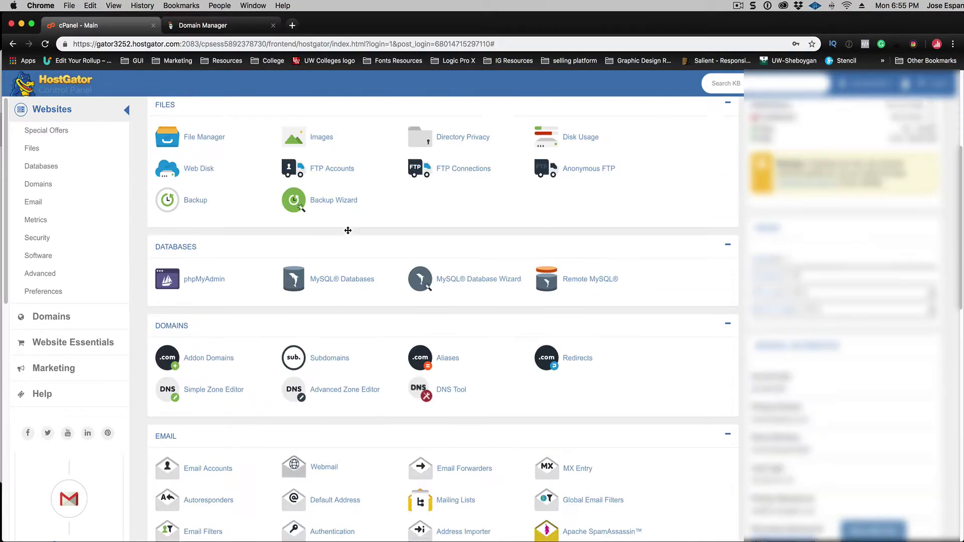
scroll(348, 230, "down", 4)
scroll(346, 251, "down", 3)
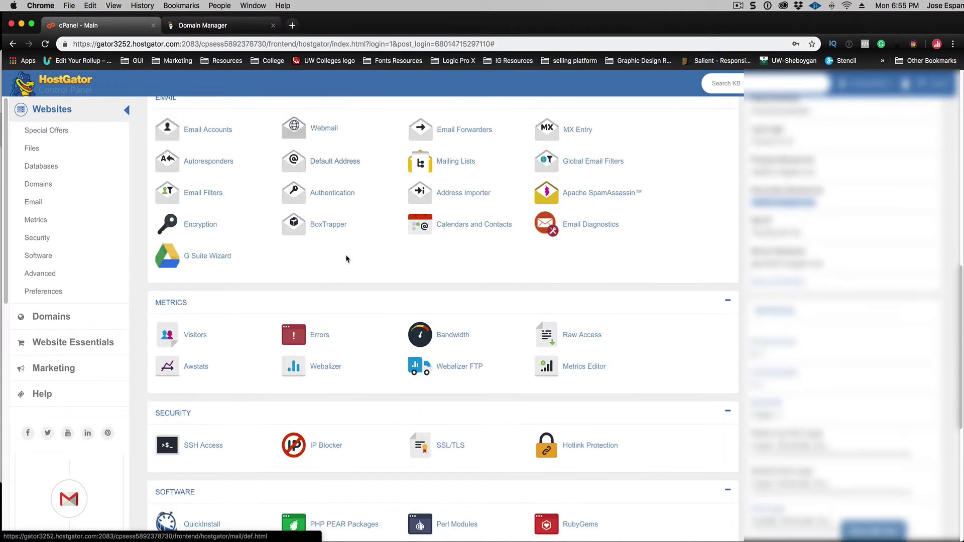
scroll(346, 258, "down", 5)
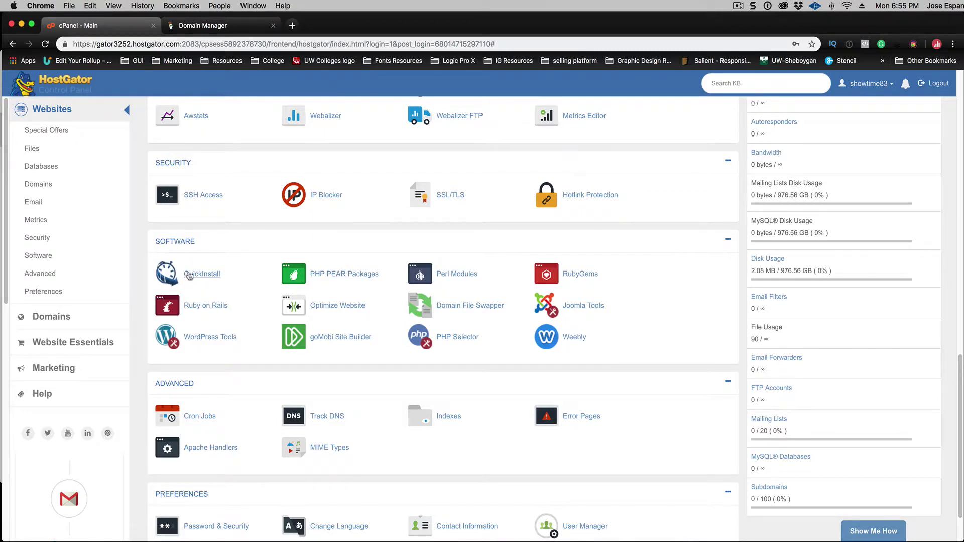
- Start a QuickInstall WordPress install and choose showtimejones.com as the domain
left_click(196, 277)
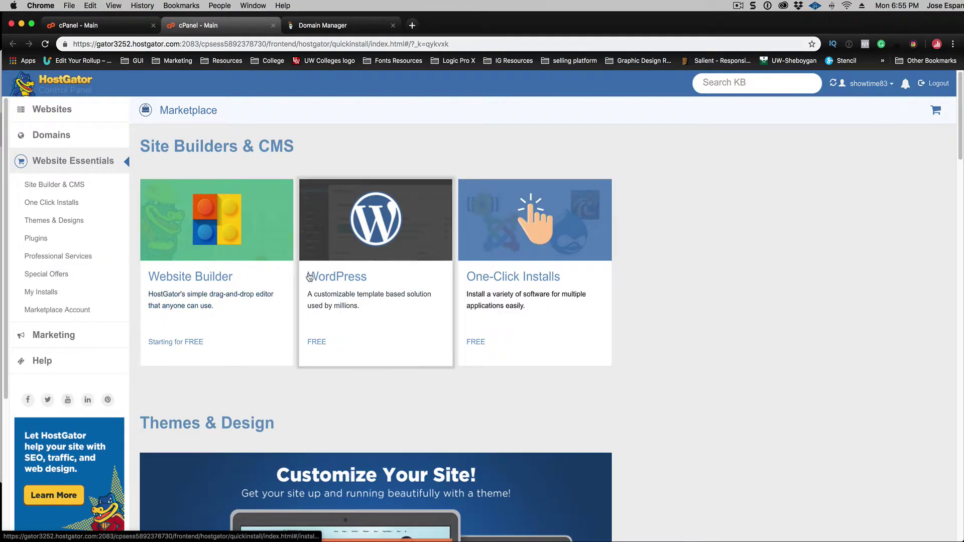
left_click(346, 256)
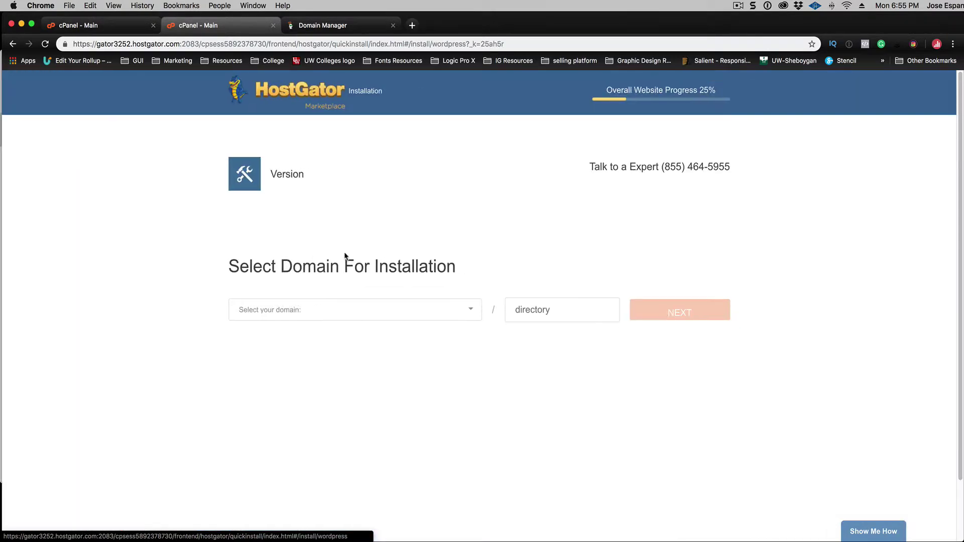
left_click(327, 316)
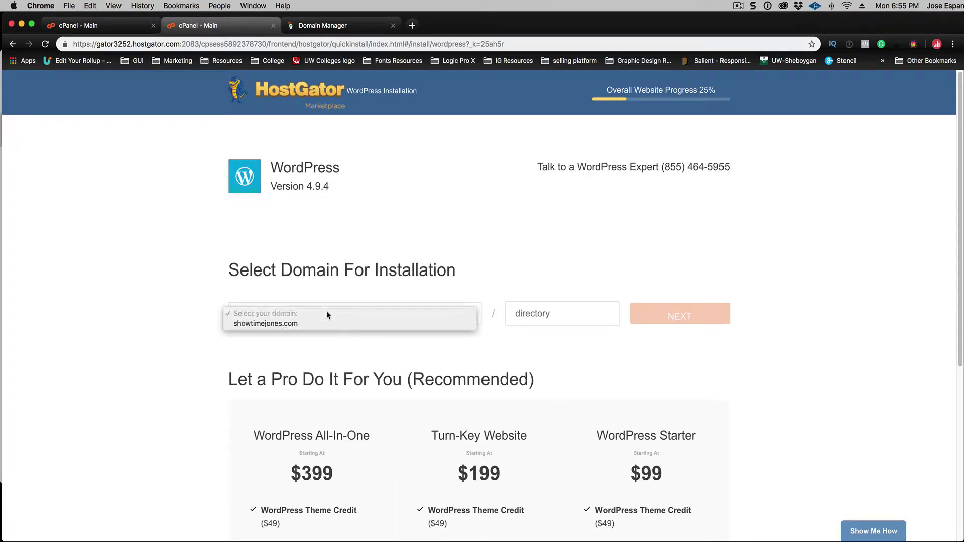
left_click(295, 324)
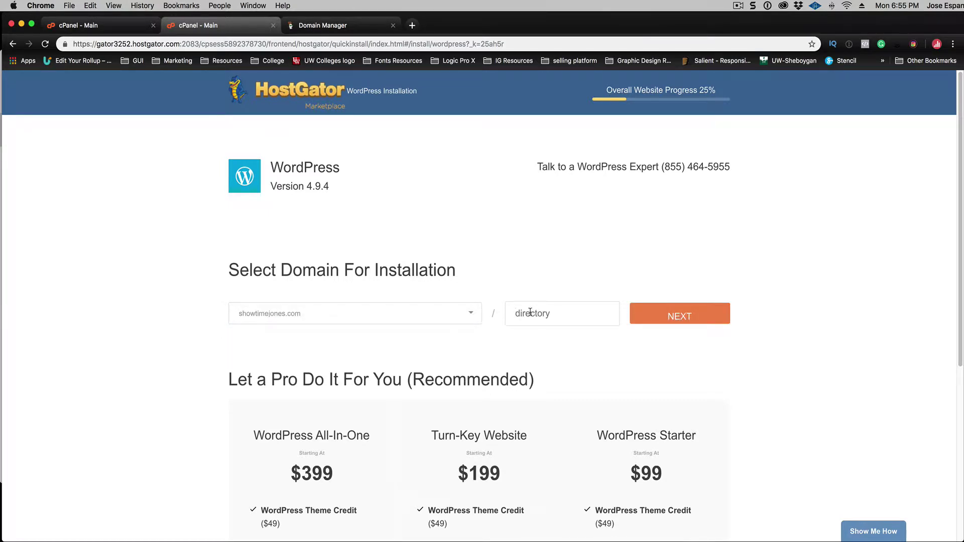
- Proceed to install settings and enter the blog title 'Show Time Jones' and admin details
left_click(690, 321)
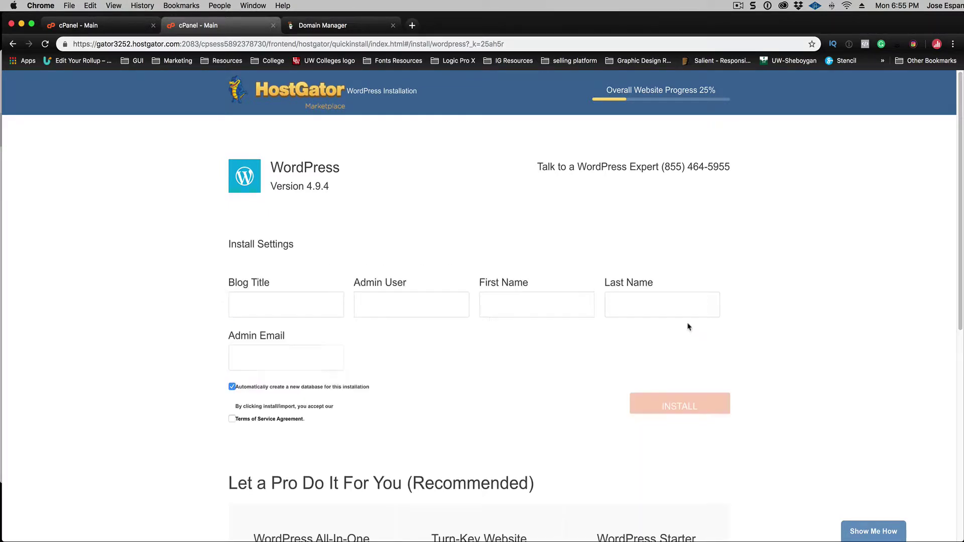
left_click(286, 306)
type("Show Time Jones")
left_click(387, 308)
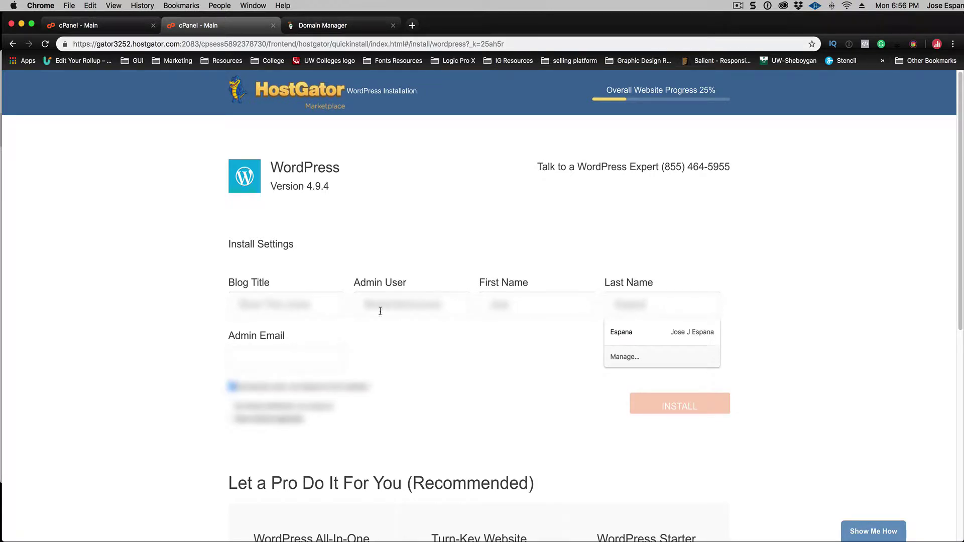
left_click(312, 307)
left_click_drag(312, 307, 234, 305)
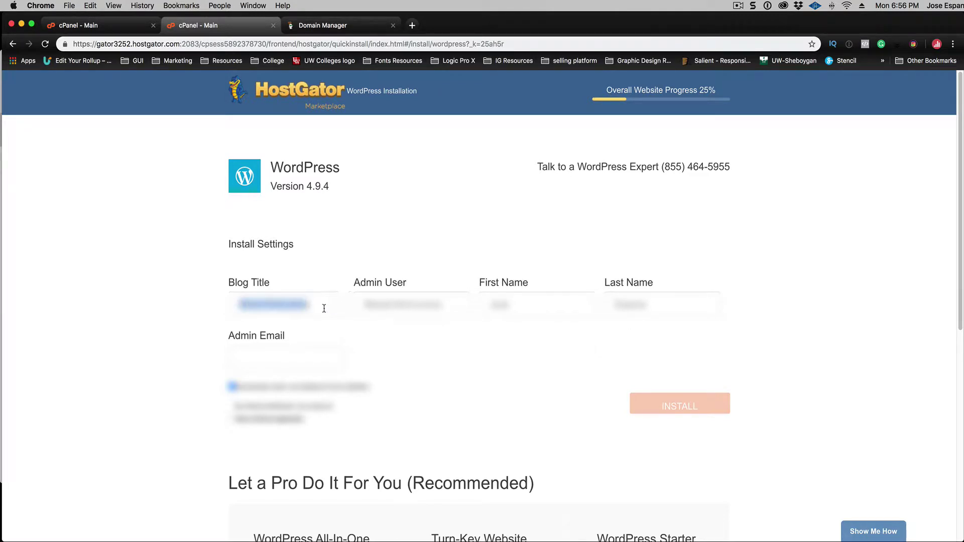
- Fill in the admin email from a saved browser suggestion
left_click(300, 359)
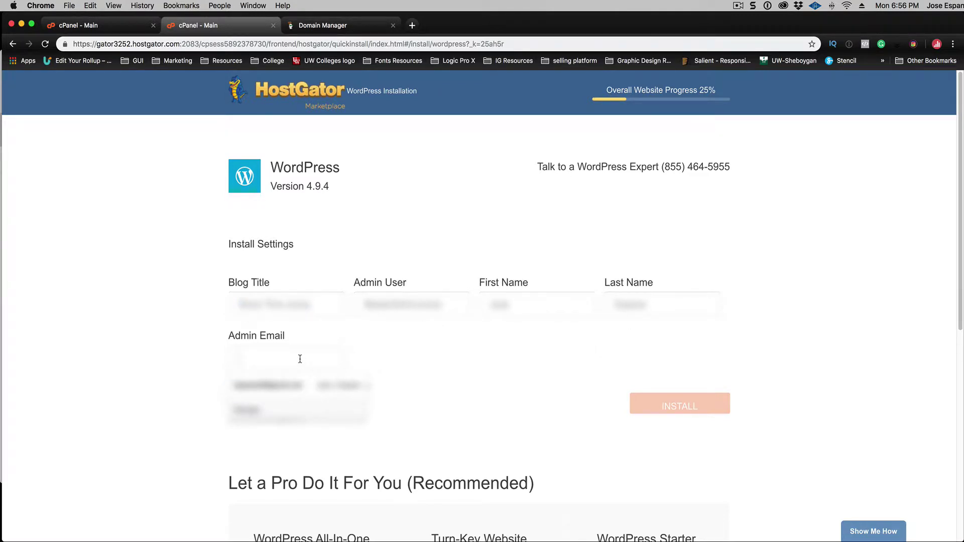
type("jos")
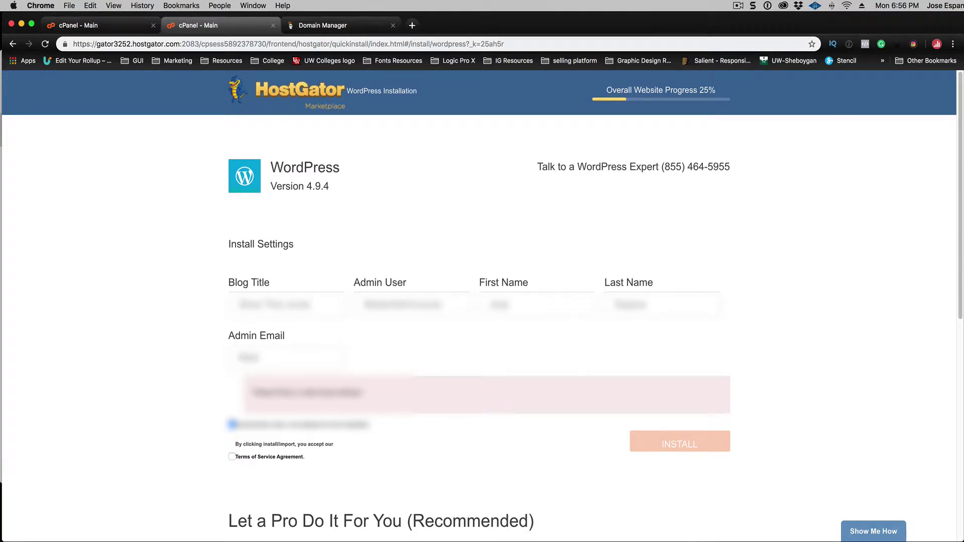
key("BackSpace")
key("BackSpace")
key("BackSpace")
key("BackSpace")
type("jo")
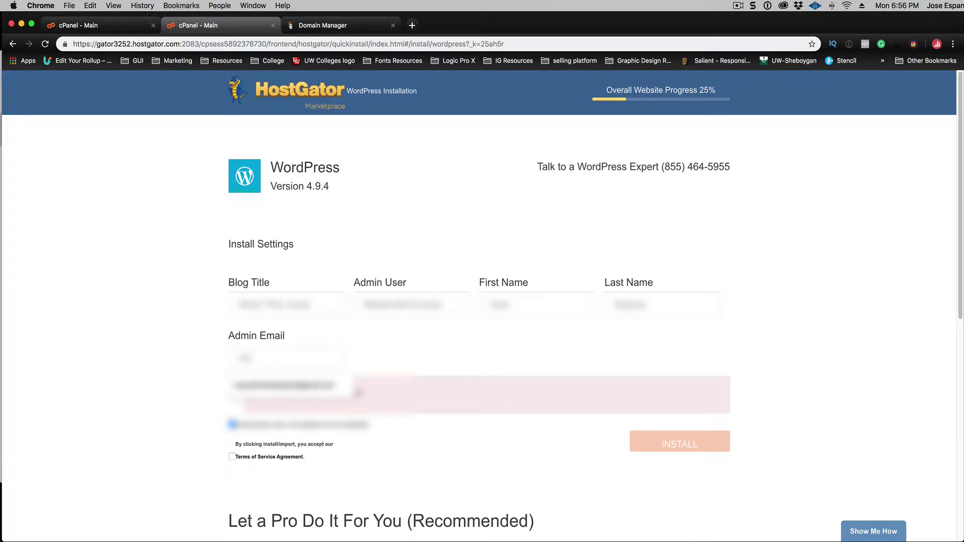
left_click(298, 386)
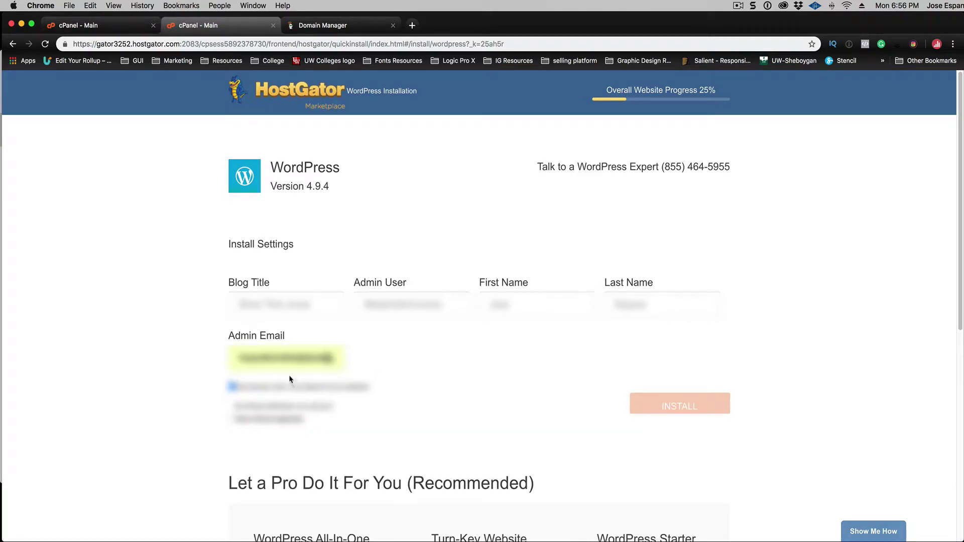
- Install WordPress, capture the Installation Details with Snagit, and open the site's login page
left_click(683, 405)
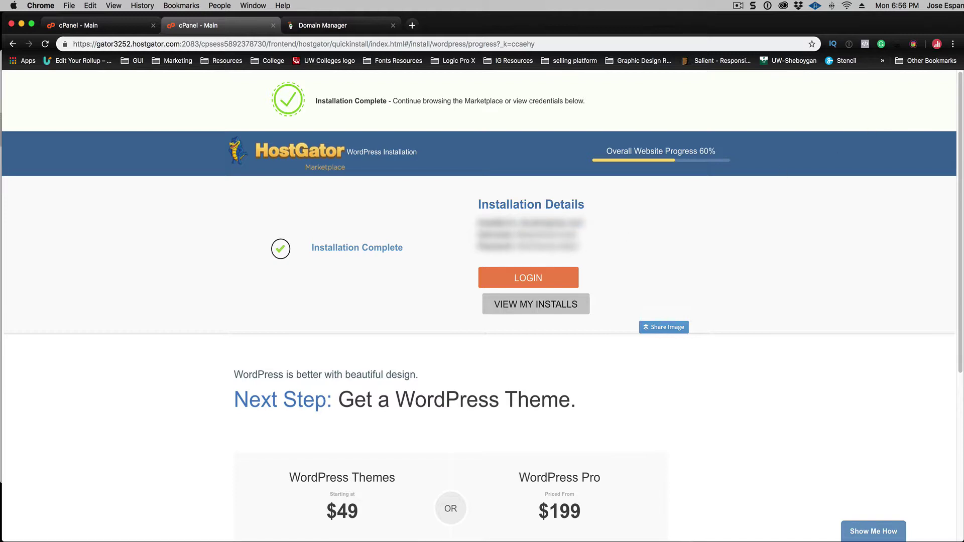
key("ctrl+shift+c")
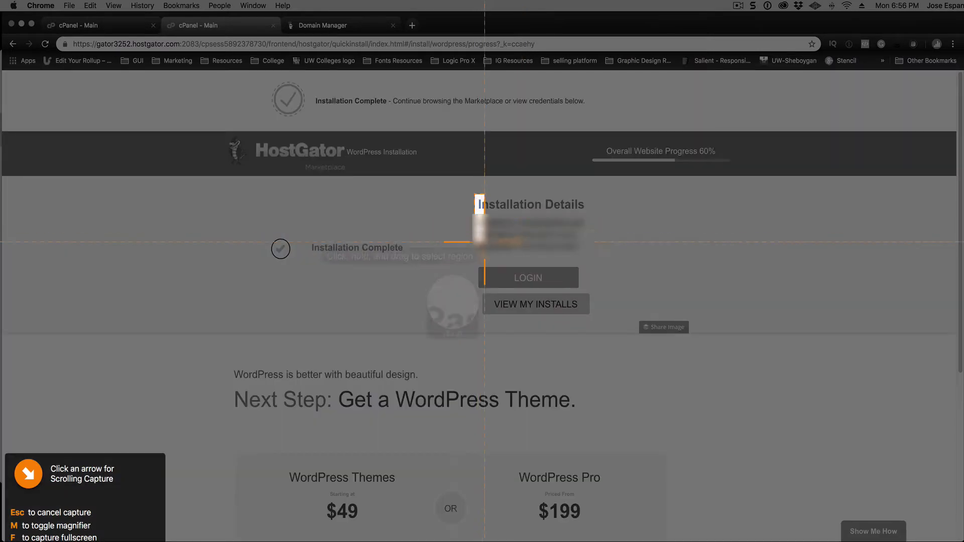
left_click_drag(485, 242, 595, 322)
left_click(595, 322)
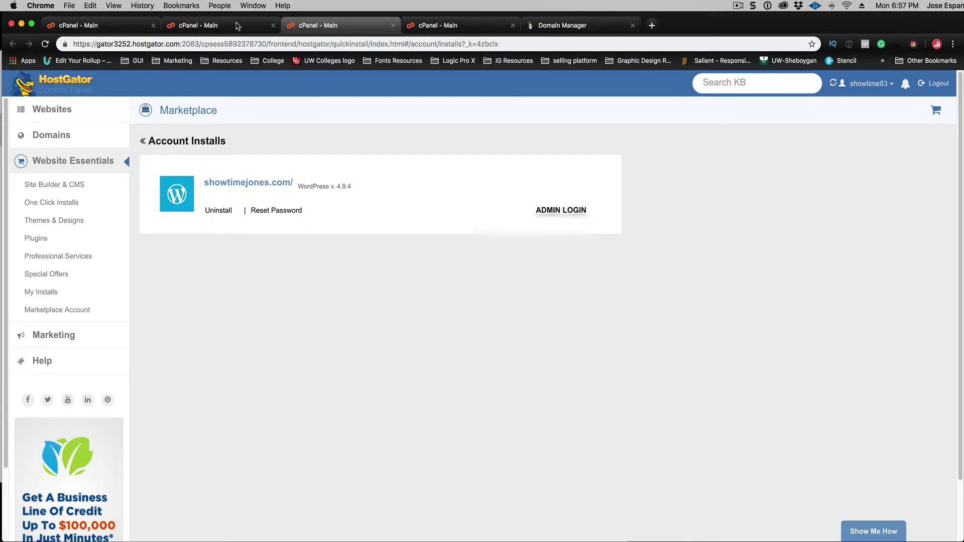
left_click(239, 26)
left_click(523, 278)
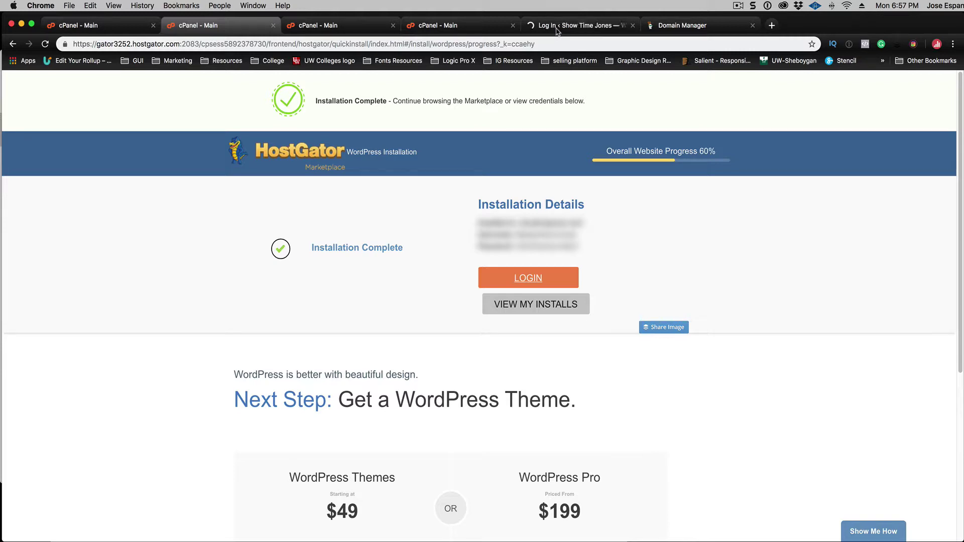
- Fill the WordPress login username with the admin username from a saved suggestion
left_click(555, 28)
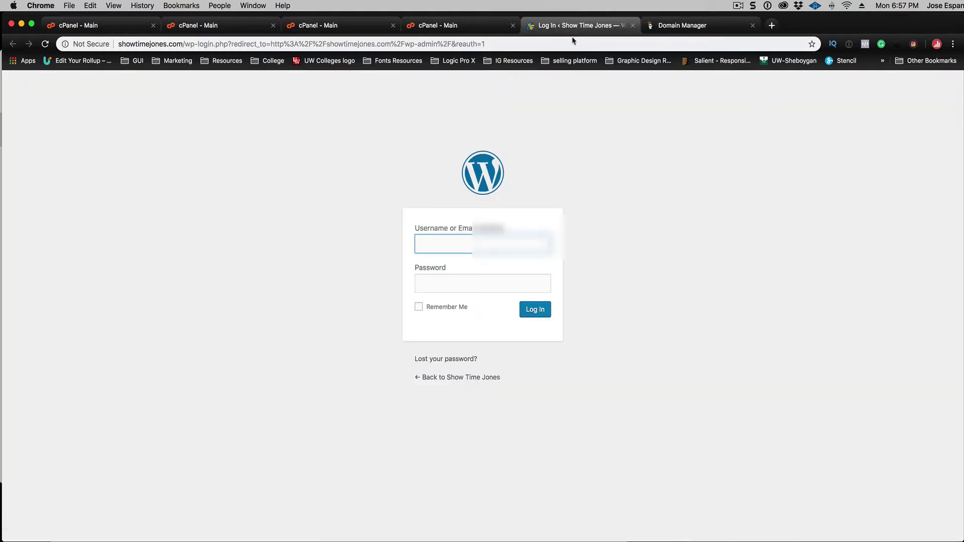
left_click(468, 244)
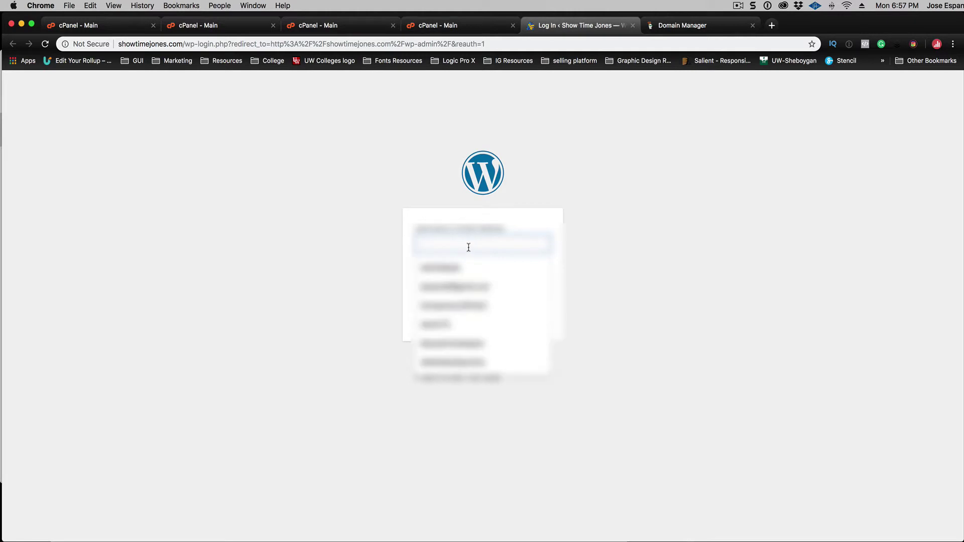
left_click(439, 31)
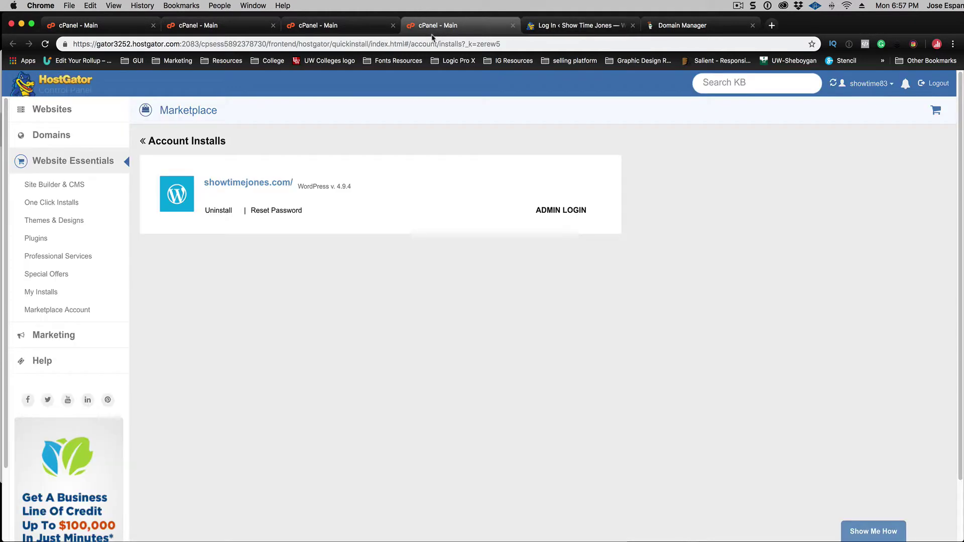
left_click(236, 27)
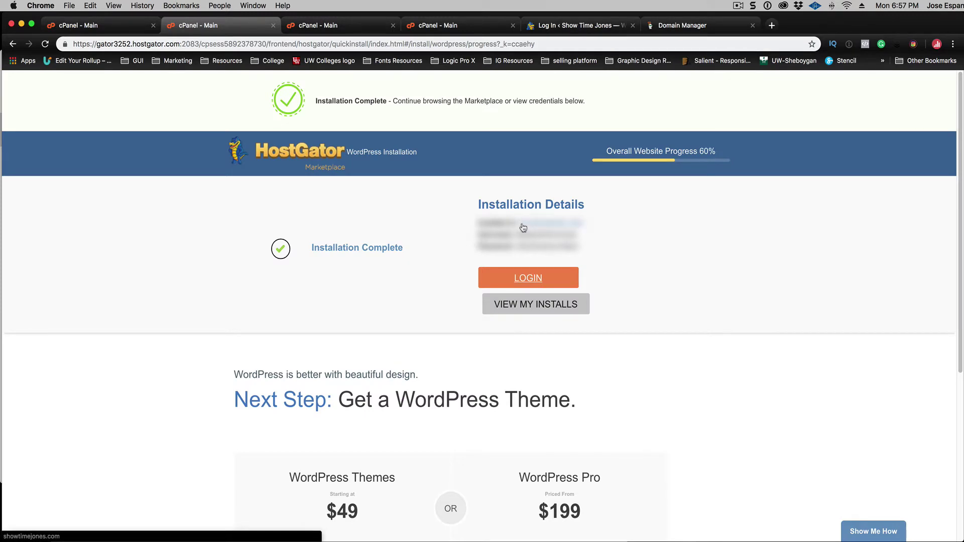
left_click_drag(577, 234, 519, 235)
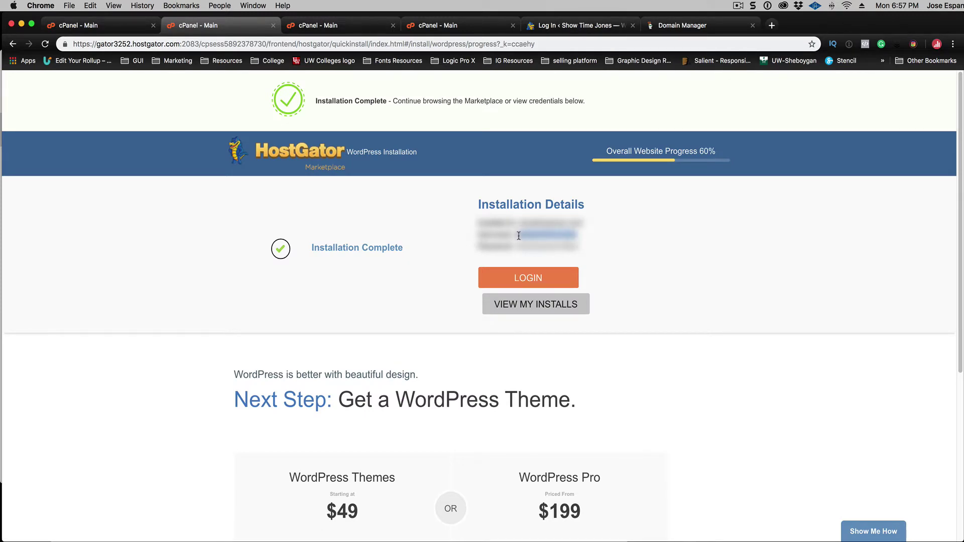
left_click(532, 26)
left_click(444, 244)
left_click(440, 268)
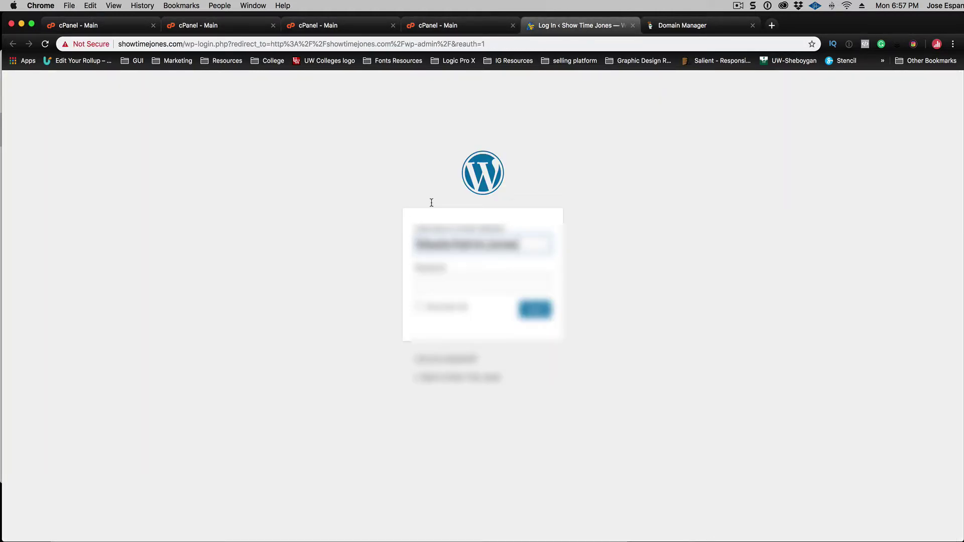
- Copy the generated password from Installation Details into the Password field and log in
left_click(316, 25)
left_click(261, 27)
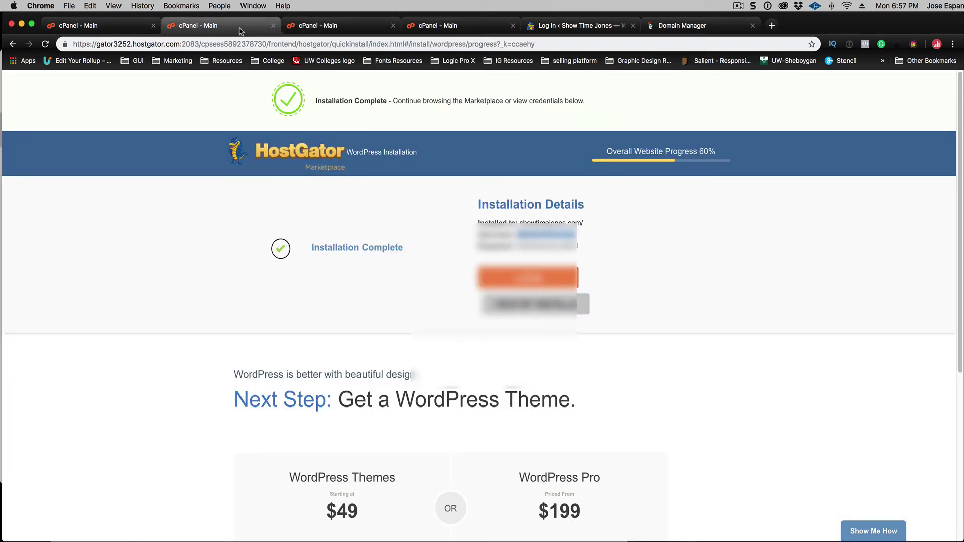
left_click_drag(518, 248, 576, 255)
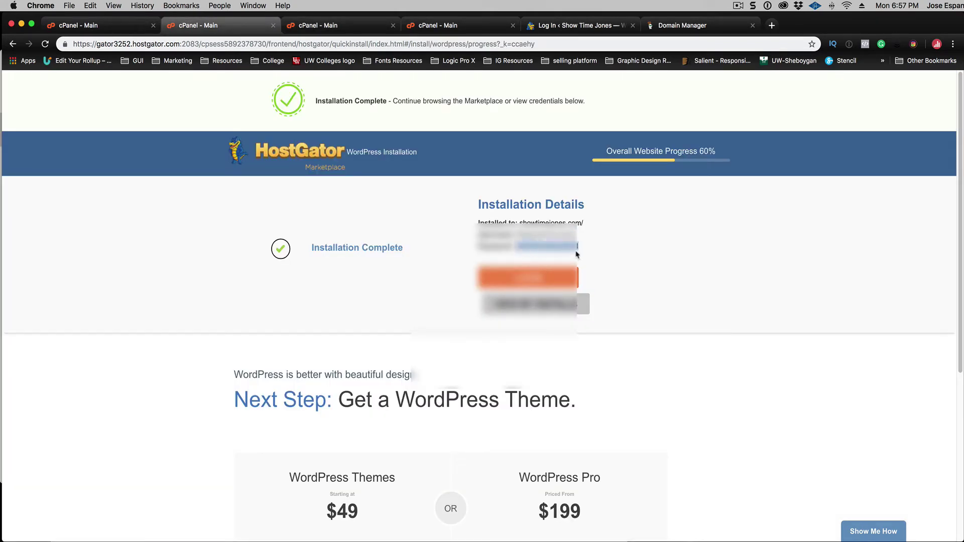
key("super+c")
left_click(578, 25)
left_click(502, 281)
key("super+v")
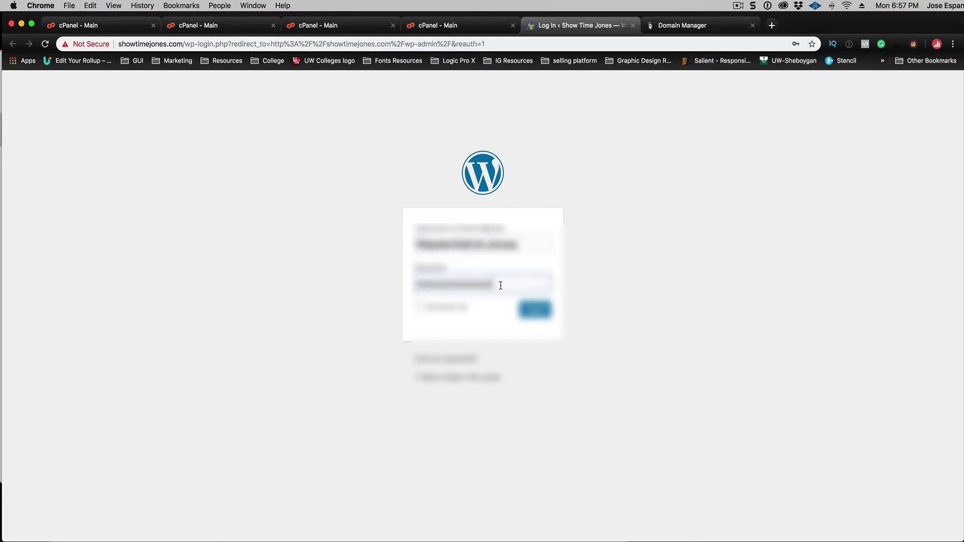
left_click(533, 317)
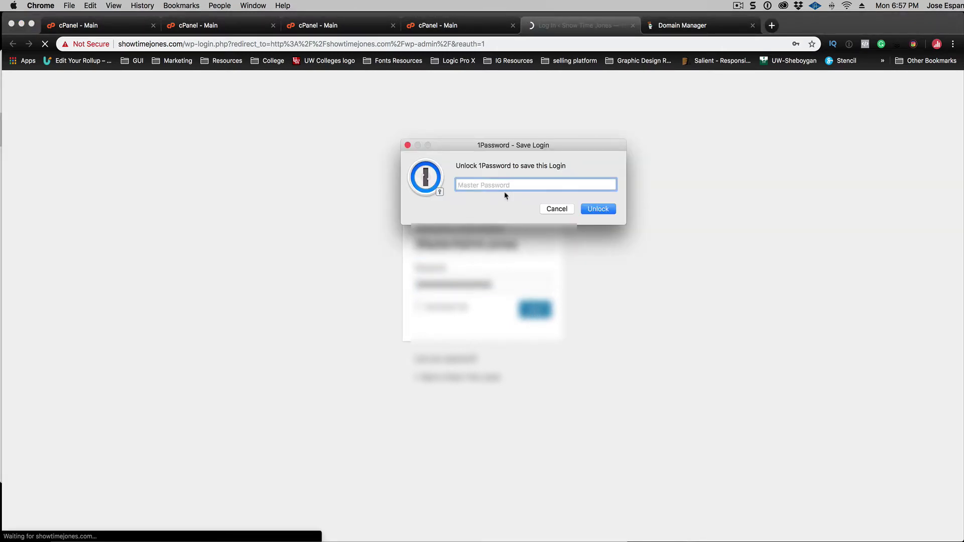
- Unlock 1Password, save the login tagged 'MAM - Client Site', and decline Chrome's password save
type("••••••")
key("Return")
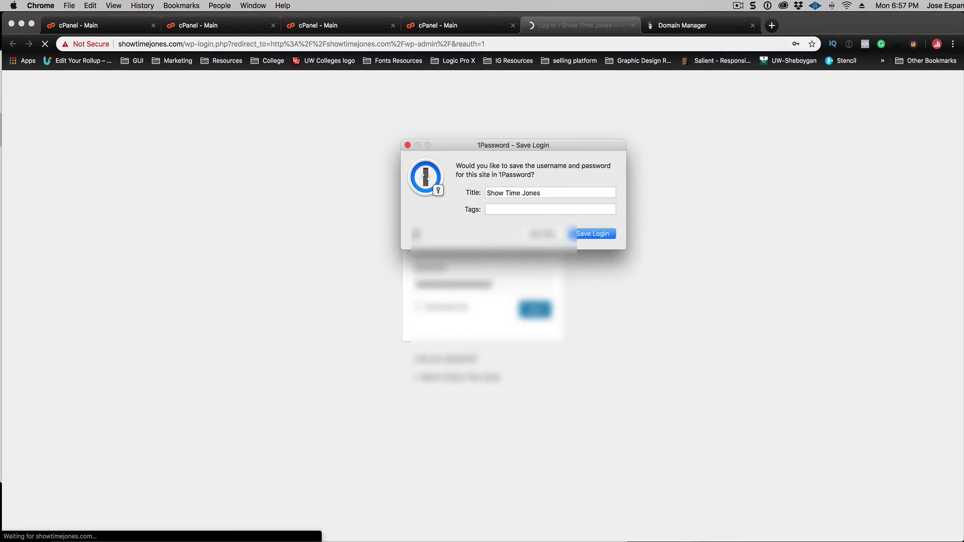
left_click(531, 211)
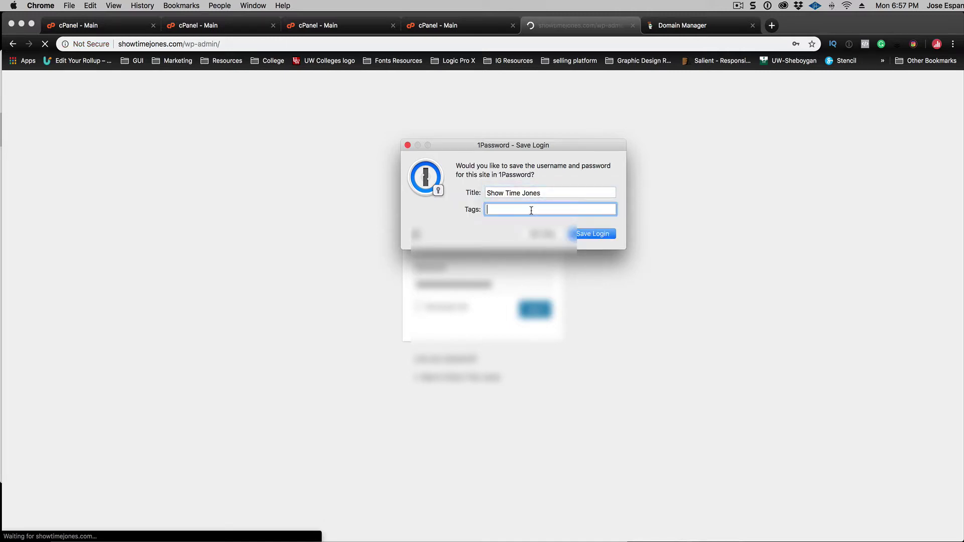
type("MAM")
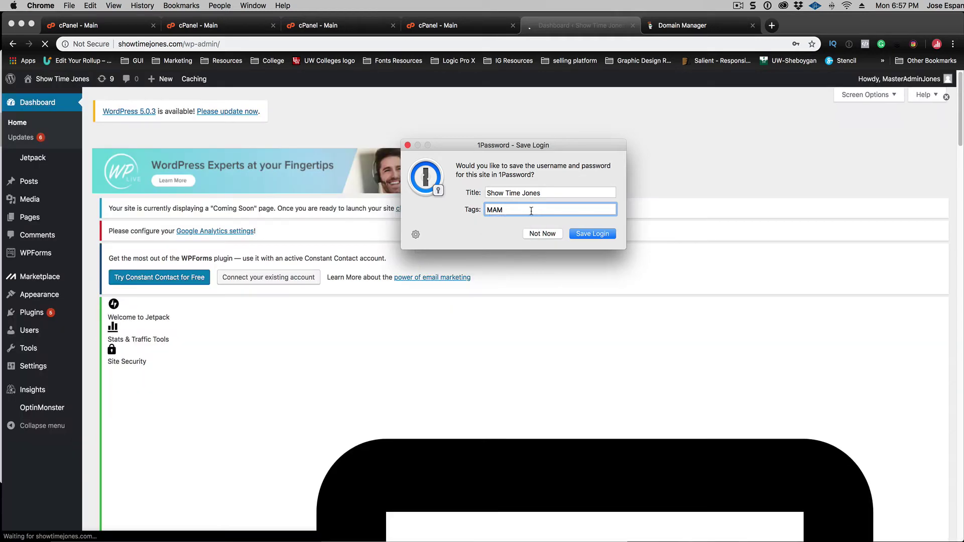
type(" - Cle")
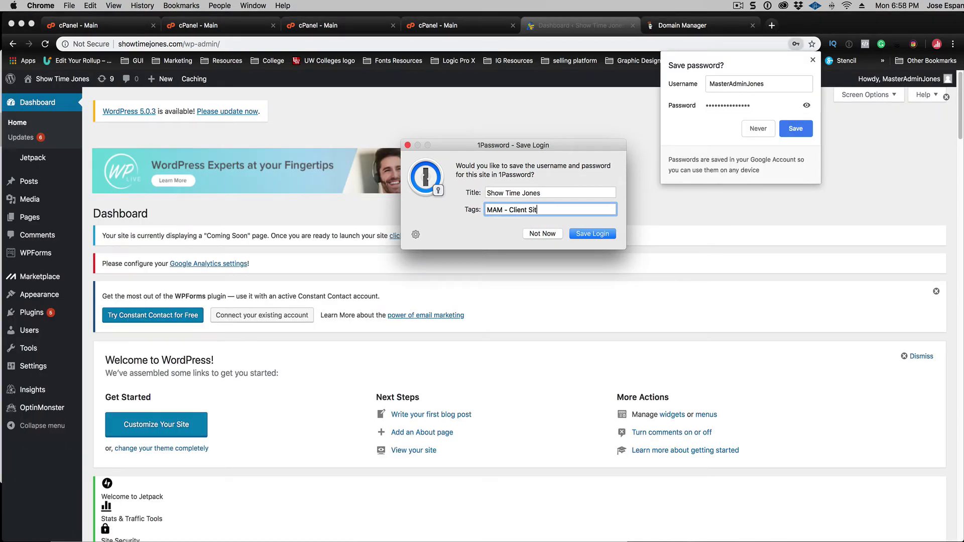
left_click(600, 235)
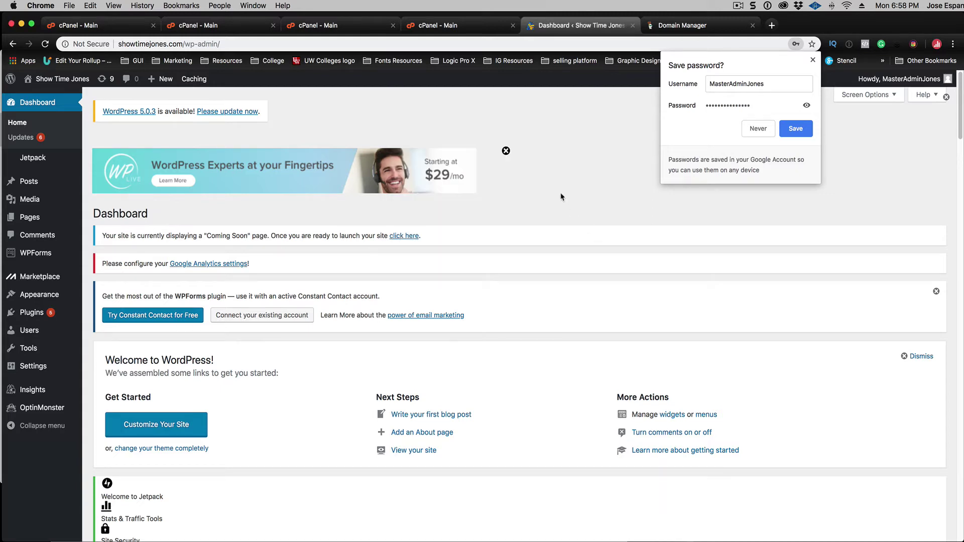
left_click(752, 133)
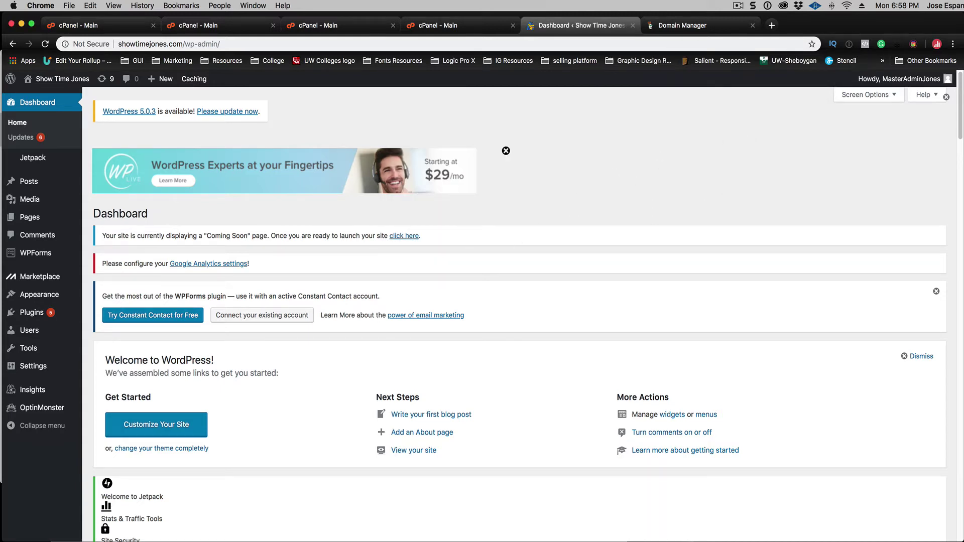
- Open the Show Time Jones front page in a new tab from the admin bar
left_click(36, 99, "super")
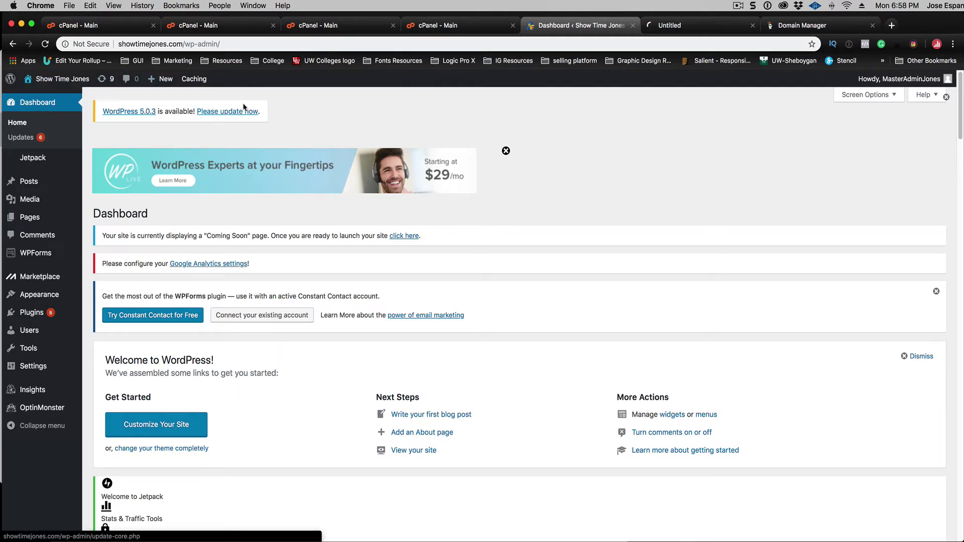